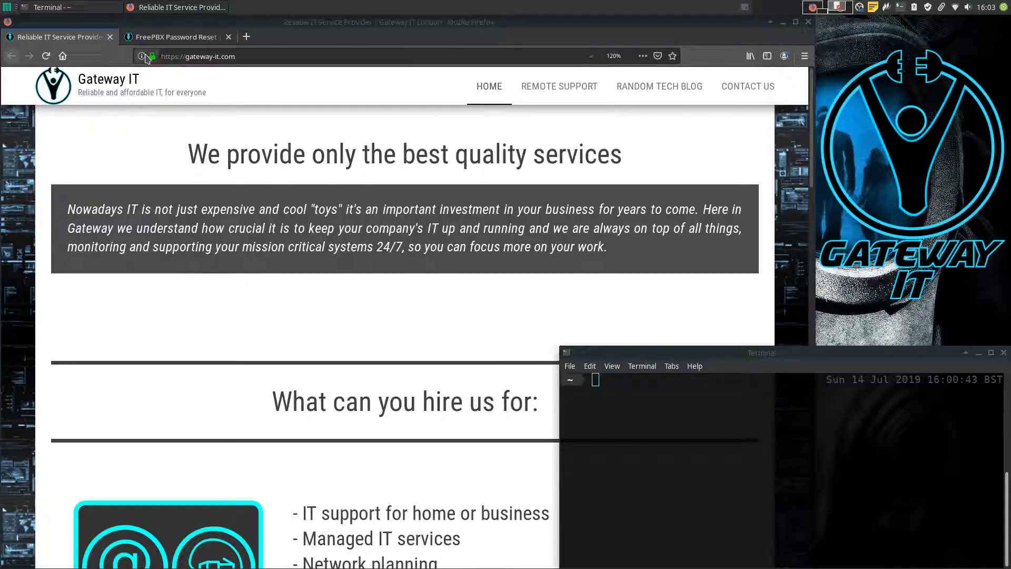
Step: Switch to the Gateway IT 'FreePBX Password Reset' tutorial and read through steps 1–6
{"action": "left_click", "coordinate": [165, 38]}
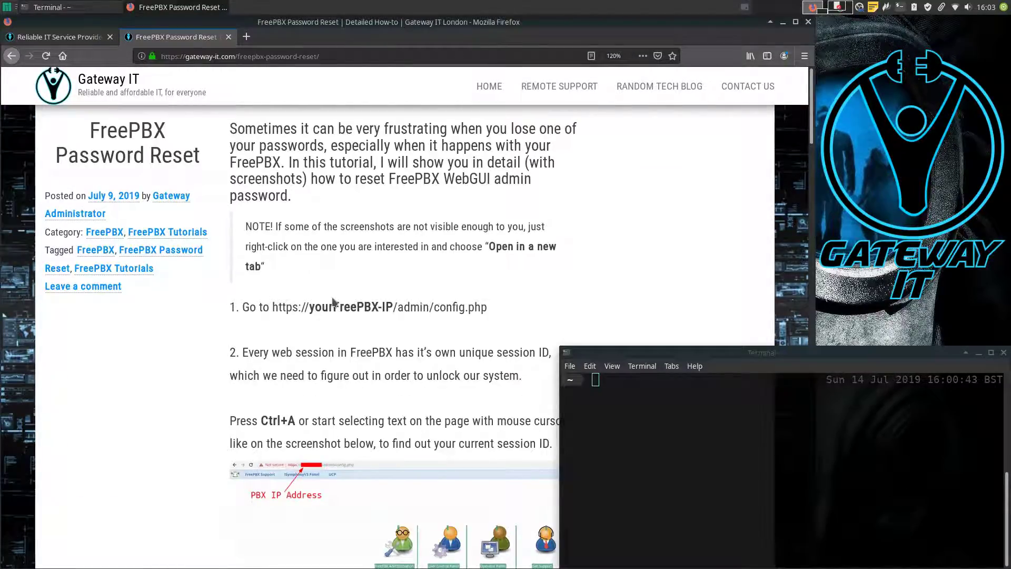
{"action": "scroll", "coordinate": [380, 298], "scroll_direction": "down", "scroll_amount": 10}
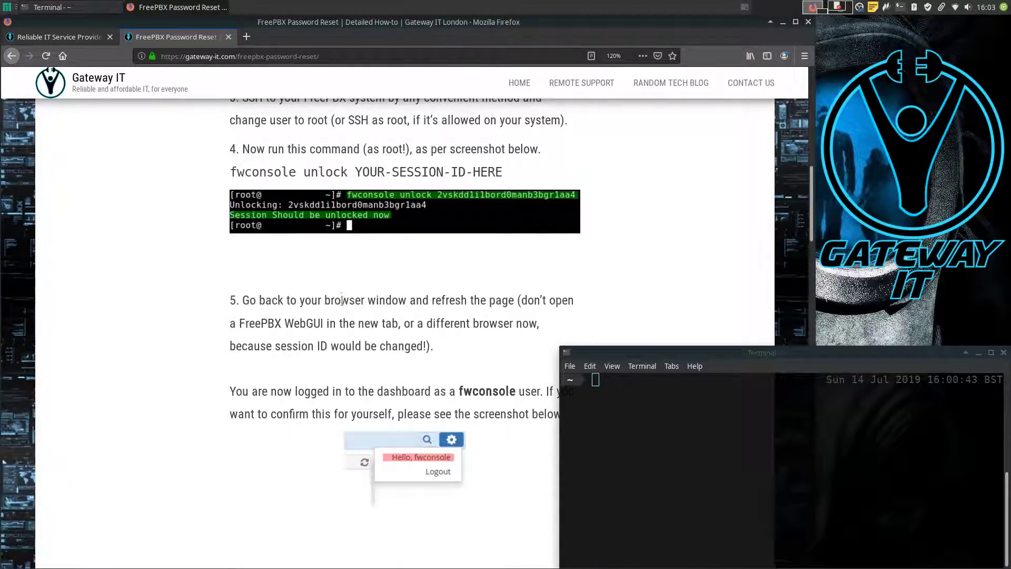
{"action": "scroll", "coordinate": [342, 298], "scroll_direction": "down", "scroll_amount": 10}
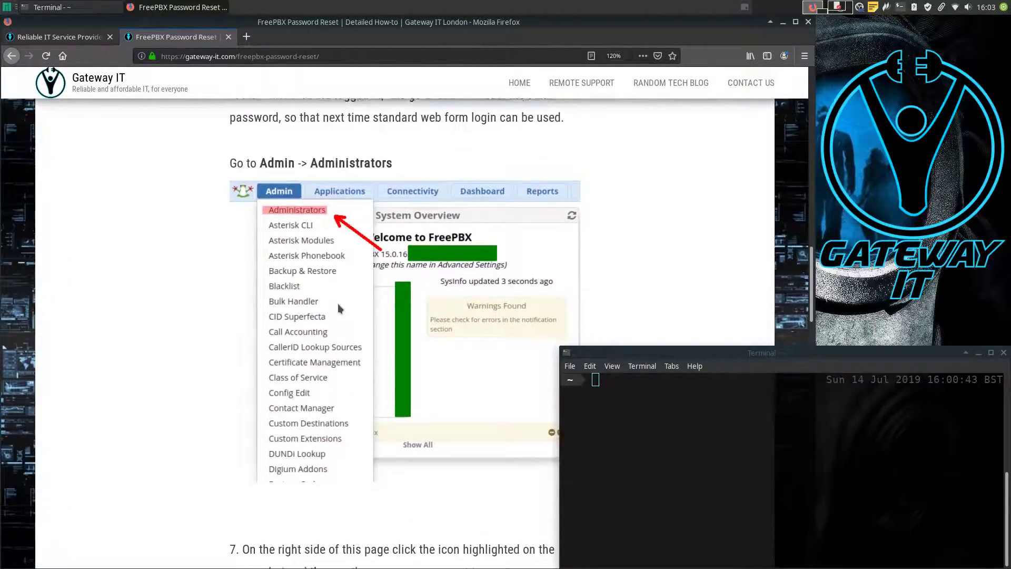
{"action": "scroll", "coordinate": [337, 304], "scroll_direction": "up", "scroll_amount": 20}
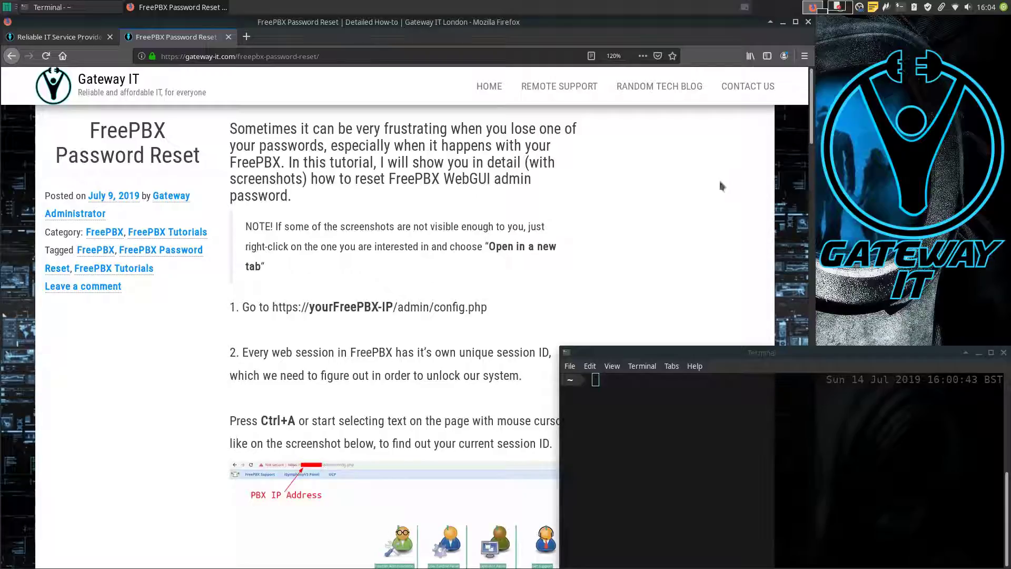
{"action": "left_click", "coordinate": [252, 40]}
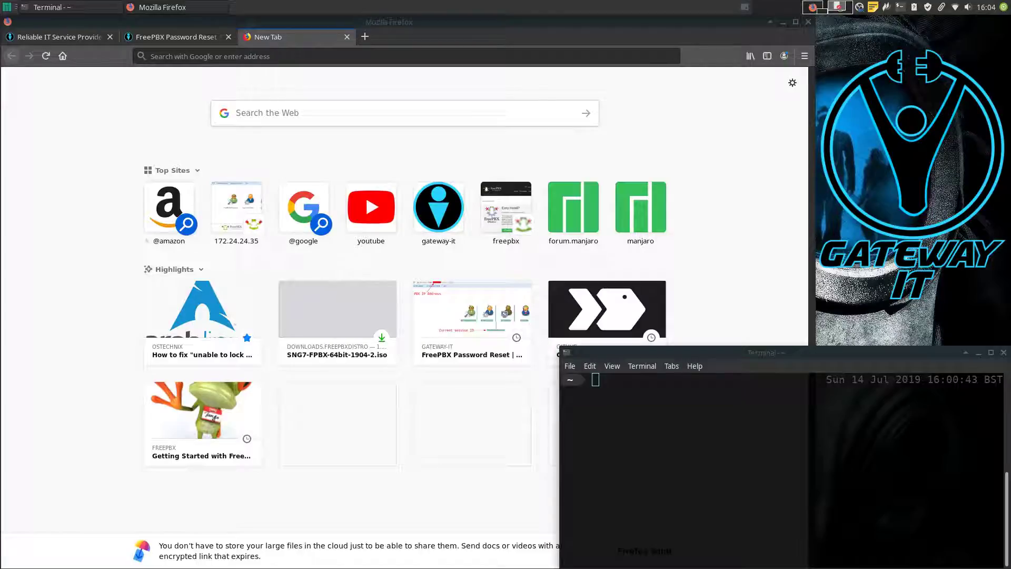
{"action": "left_click", "coordinate": [406, 56]}
{"action": "type", "text": "https://172.24.24.35/admin/config.php"}
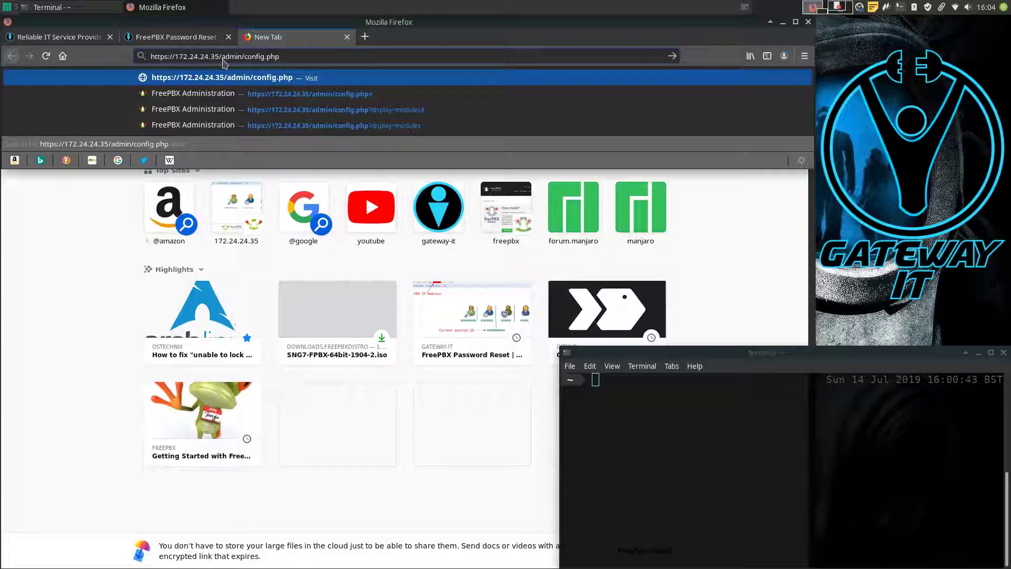
{"action": "key", "text": "Return"}
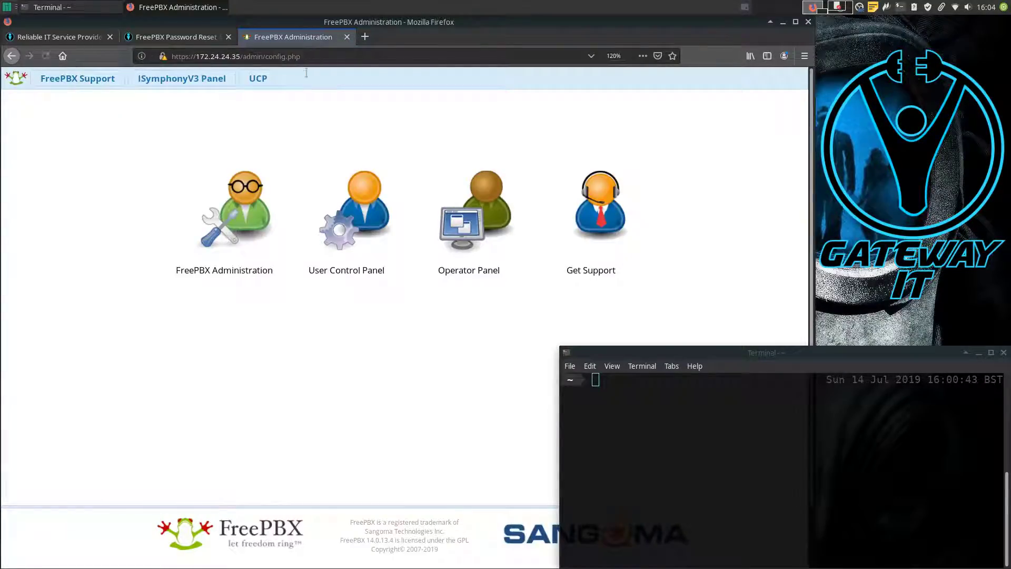
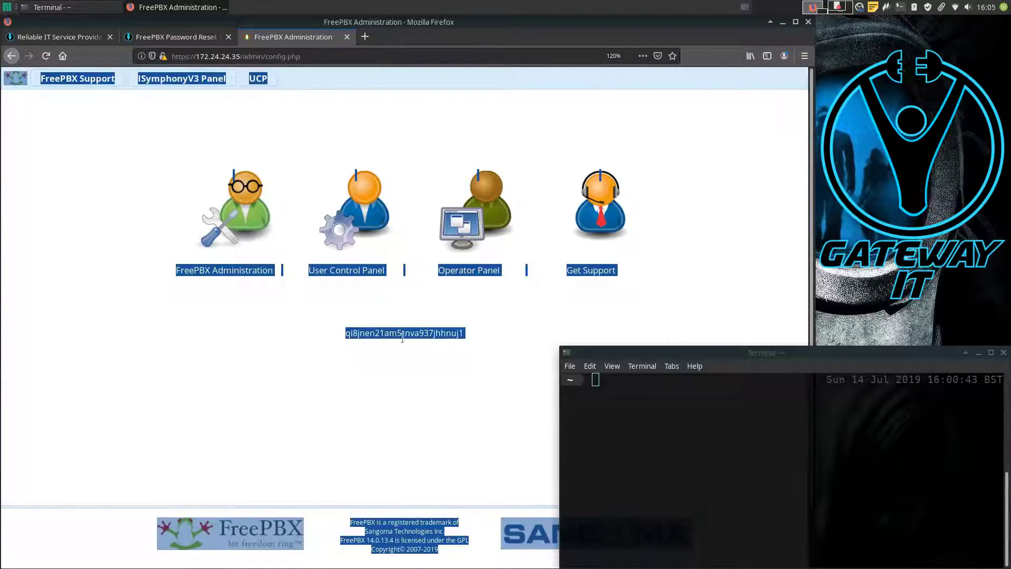
Step: Clear the page selection to hide the reset hash, leaving only the four portal links visible
{"action": "left_click", "coordinate": [475, 333]}
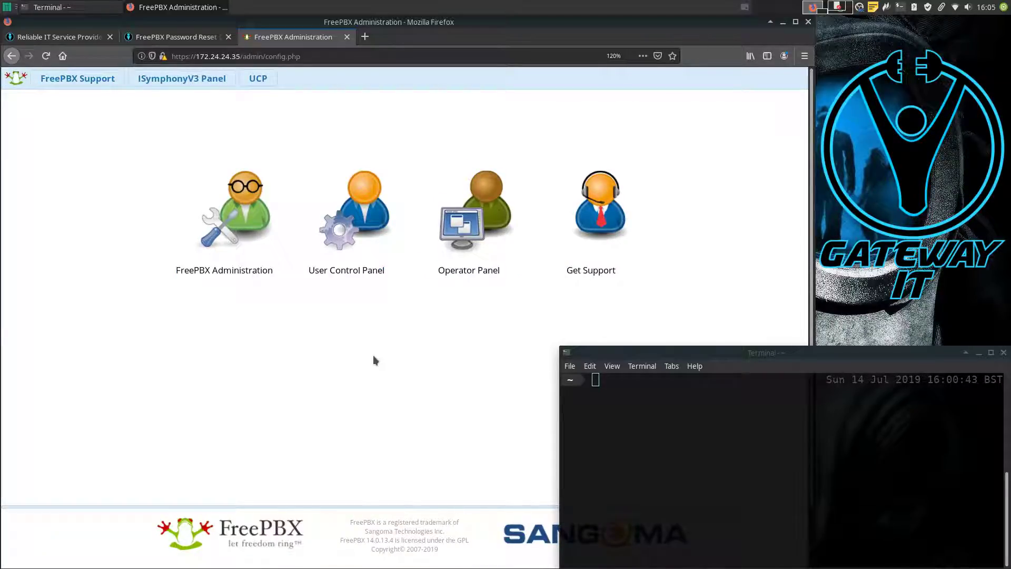
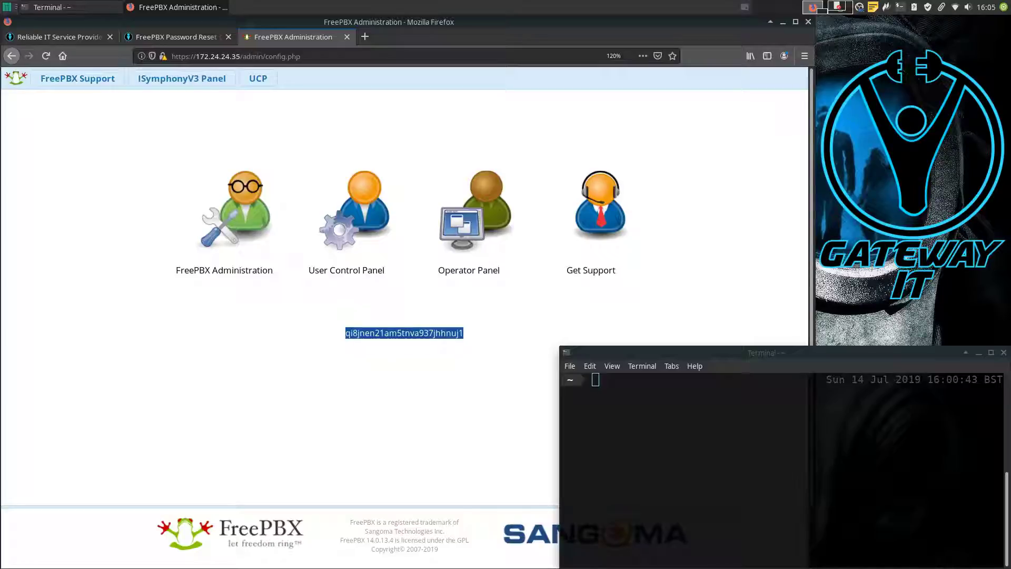
{"action": "key", "text": "alt+Tab"}
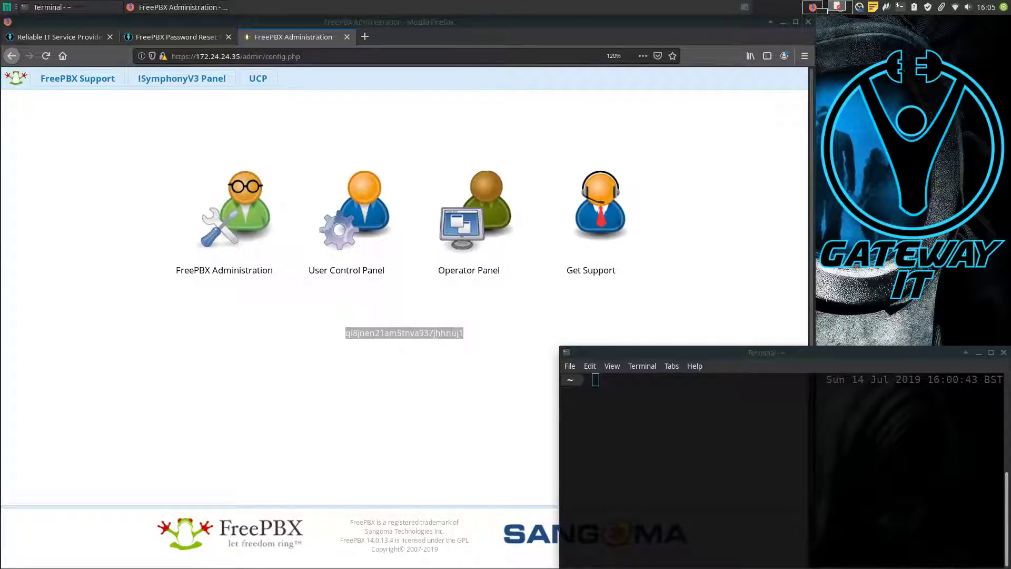
{"action": "type", "text": "ssh root@172.24.24.35"}
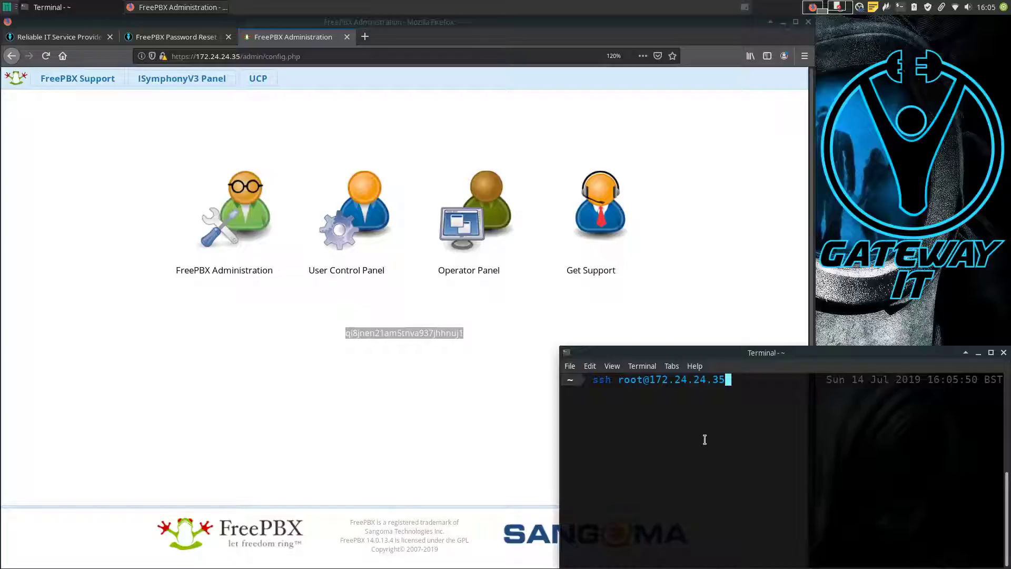
{"action": "key", "text": "Return"}
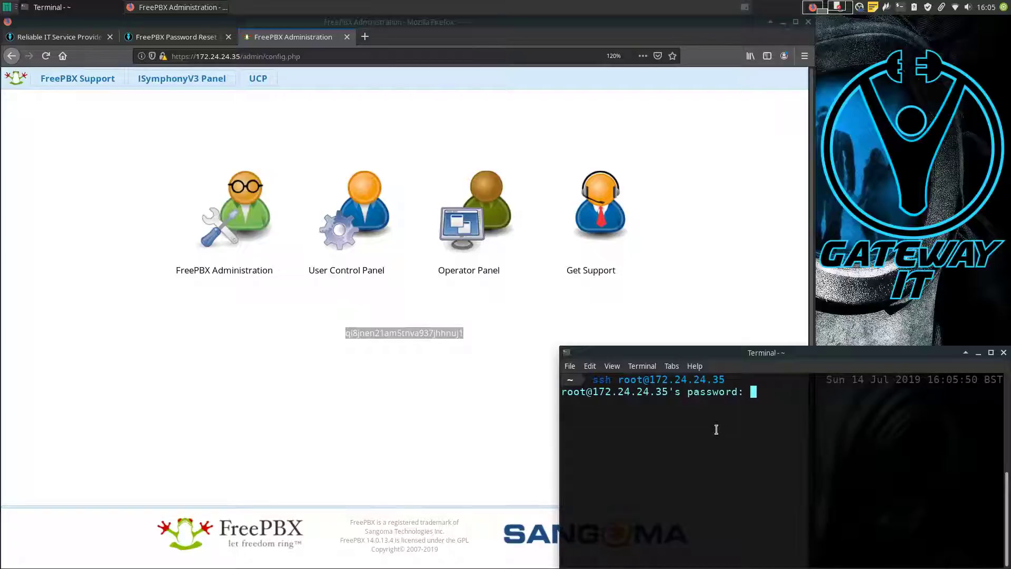
{"action": "key", "text": "Return"}
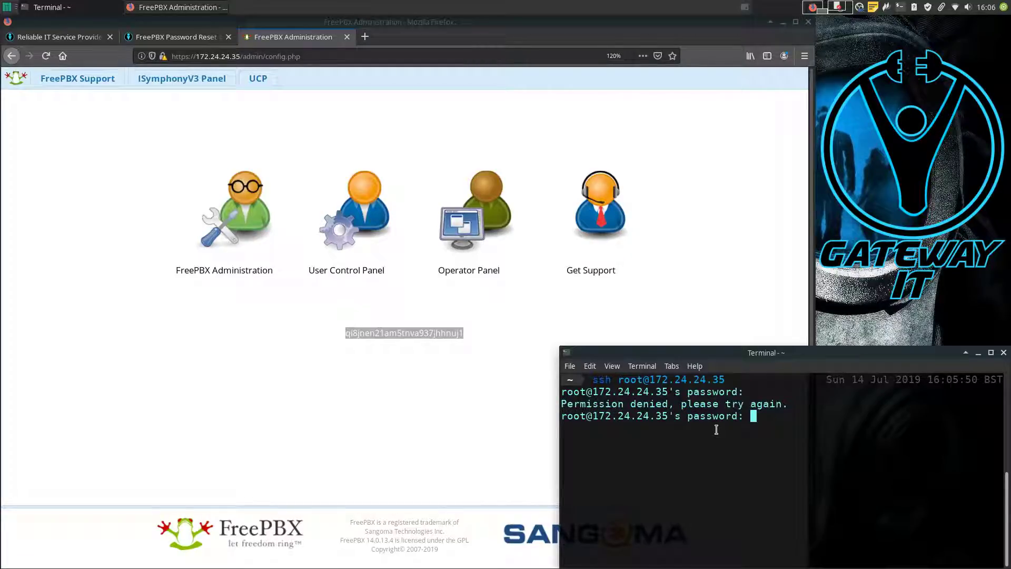
{"action": "key", "text": "Return"}
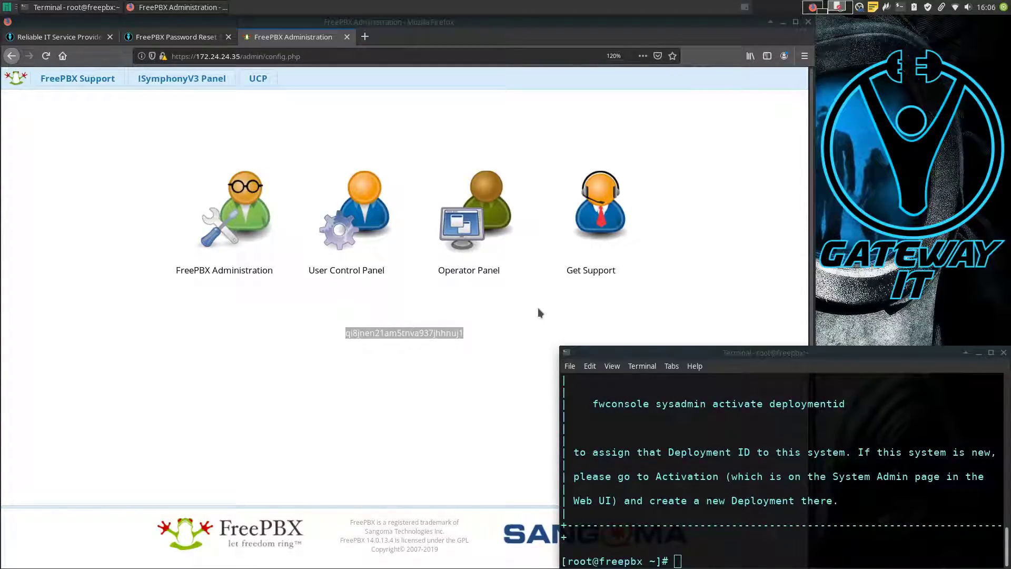
Step: Select the hidden password string on the FreePBX page and paste it at the root shell prompt
{"action": "left_click", "coordinate": [385, 335]}
{"action": "double_click", "coordinate": [373, 333]}
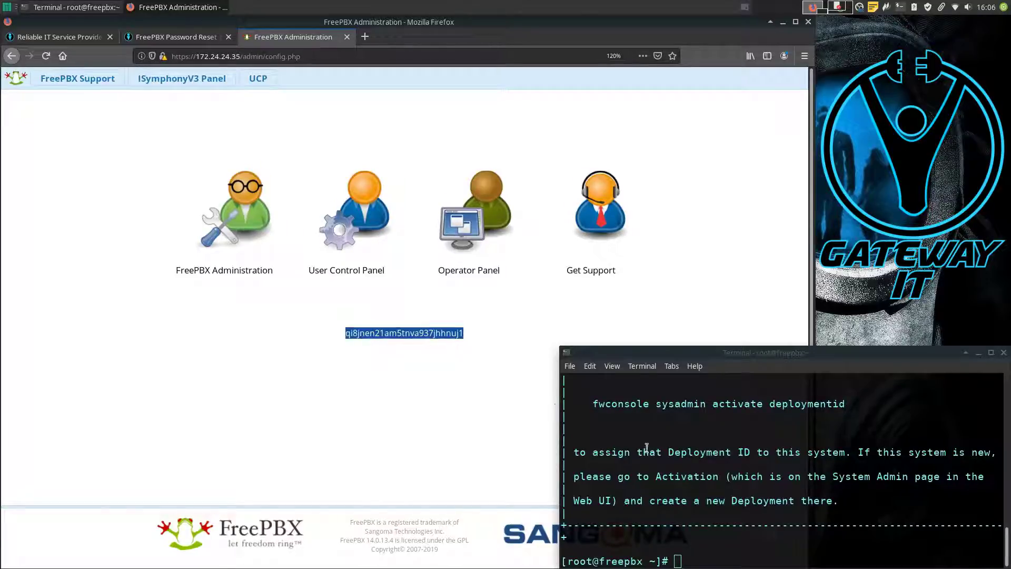
{"action": "middle_click", "coordinate": [619, 433]}
{"action": "key", "text": "Home"}
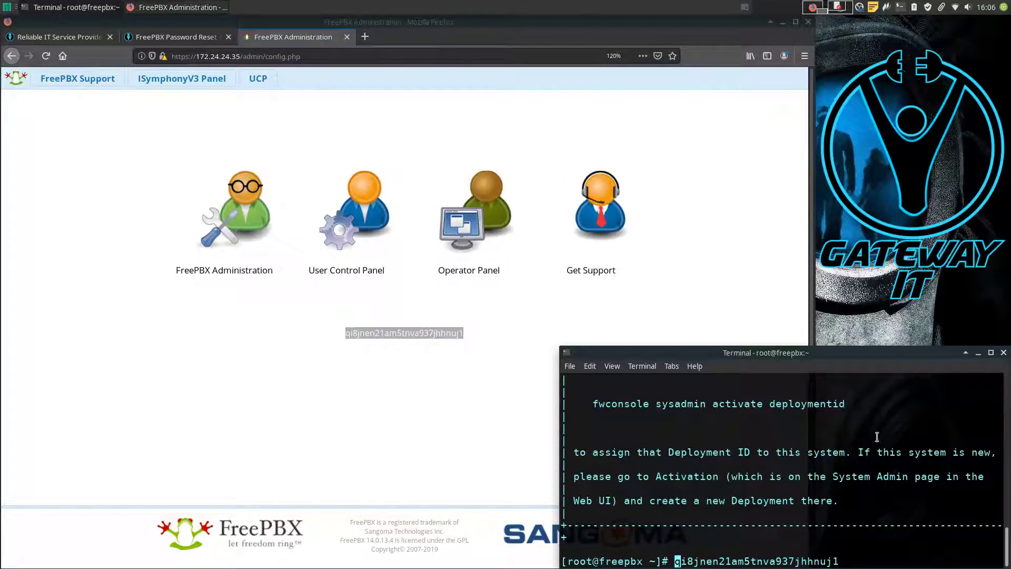
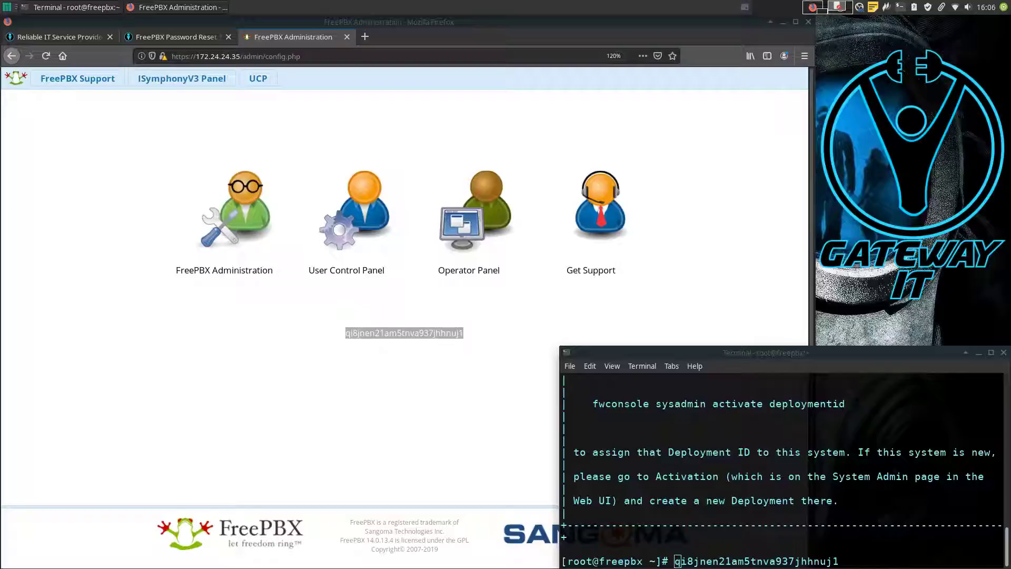
Step: Run 'fwconsole unlock' with the copied session token in the terminal
{"action": "left_click", "coordinate": [708, 445]}
{"action": "type", "text": "fwconsole unlock"}
{"action": "key", "text": "End"}
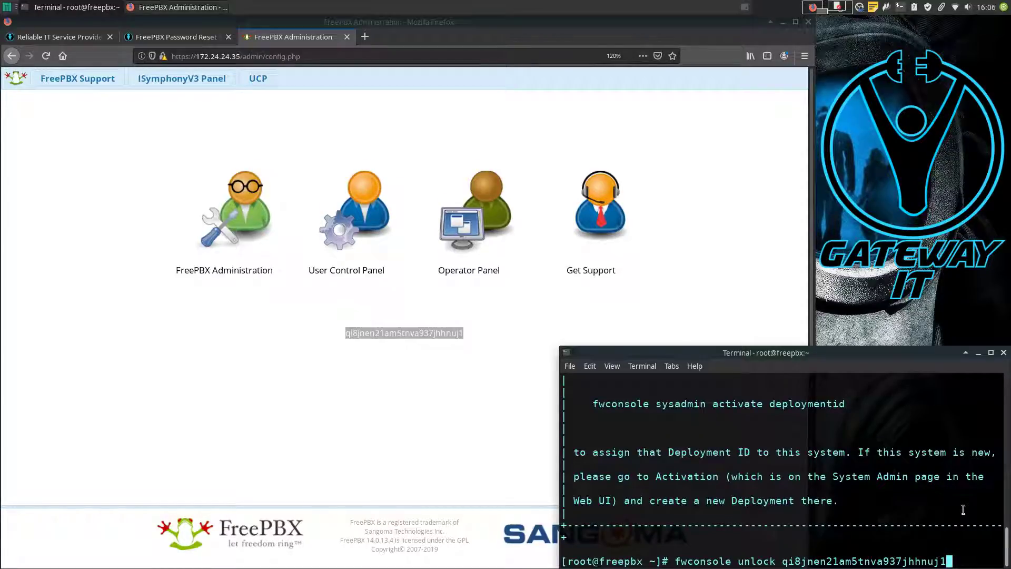
{"action": "key", "text": "Return"}
Step: Confirm the output reports the session unlocked, then reload the FreePBX page
{"action": "left_click_drag", "start_coordinate": [561, 536], "coordinate": [795, 538]}
{"action": "left_click_drag", "start_coordinate": [561, 549], "coordinate": [751, 549]}
{"action": "left_click", "coordinate": [751, 550]}
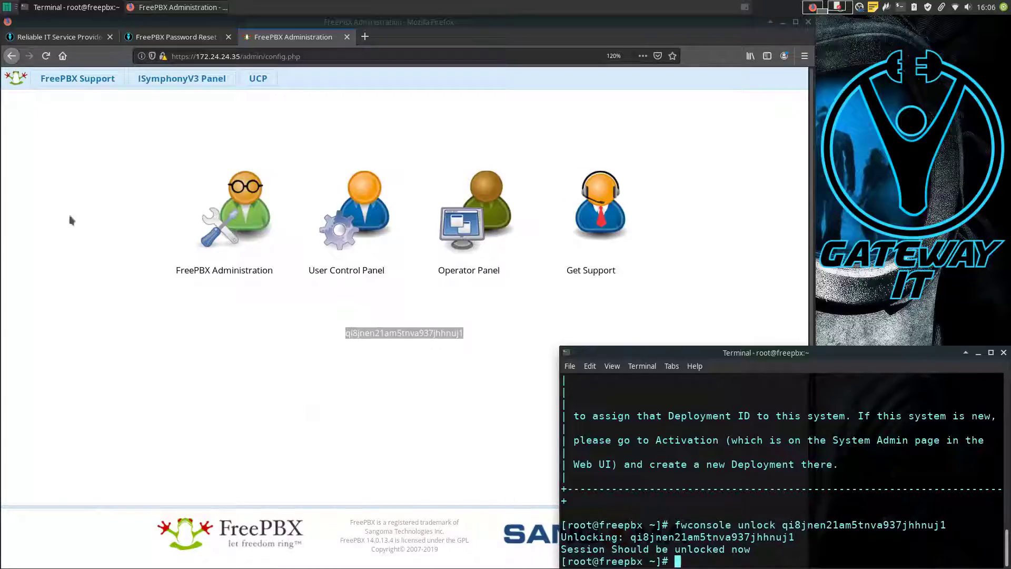
{"action": "left_click", "coordinate": [46, 55]}
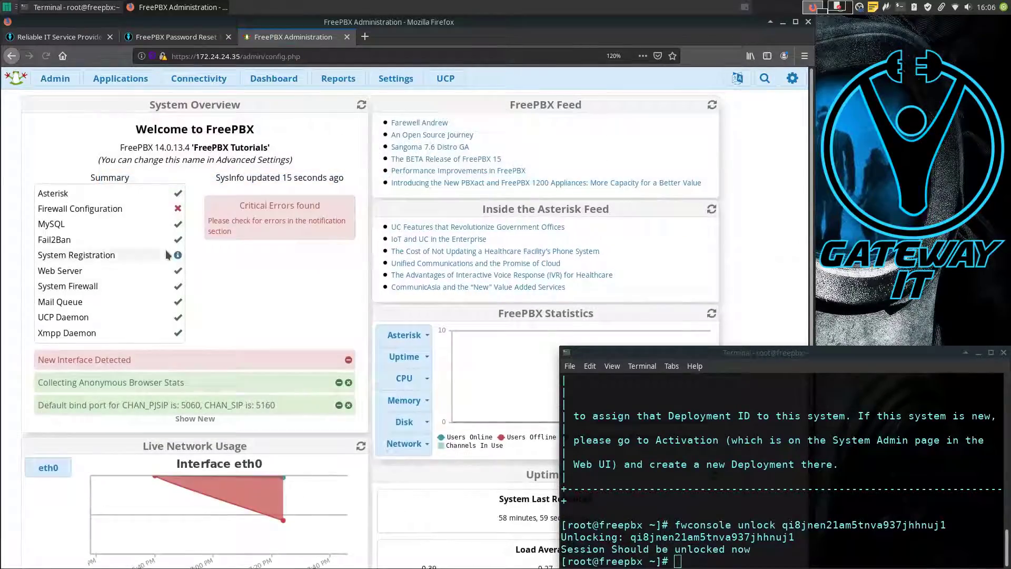
Step: Check the unlocked dashboard and the logged-in user's account menu, then bring up the Admin module list
{"action": "mouse_move", "coordinate": [167, 255]}
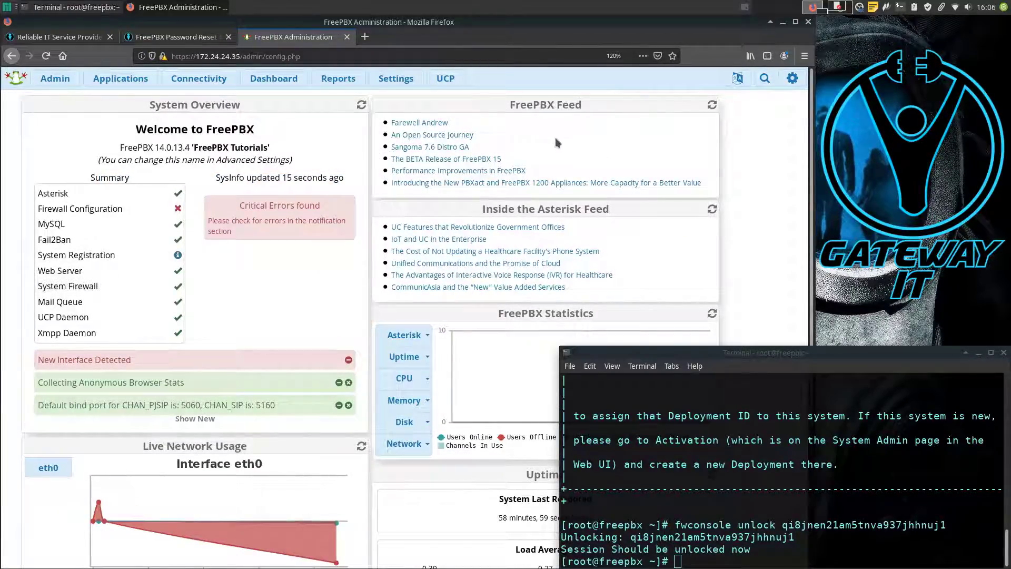
{"action": "scroll", "coordinate": [367, 259], "scroll_direction": "down", "scroll_amount": 3}
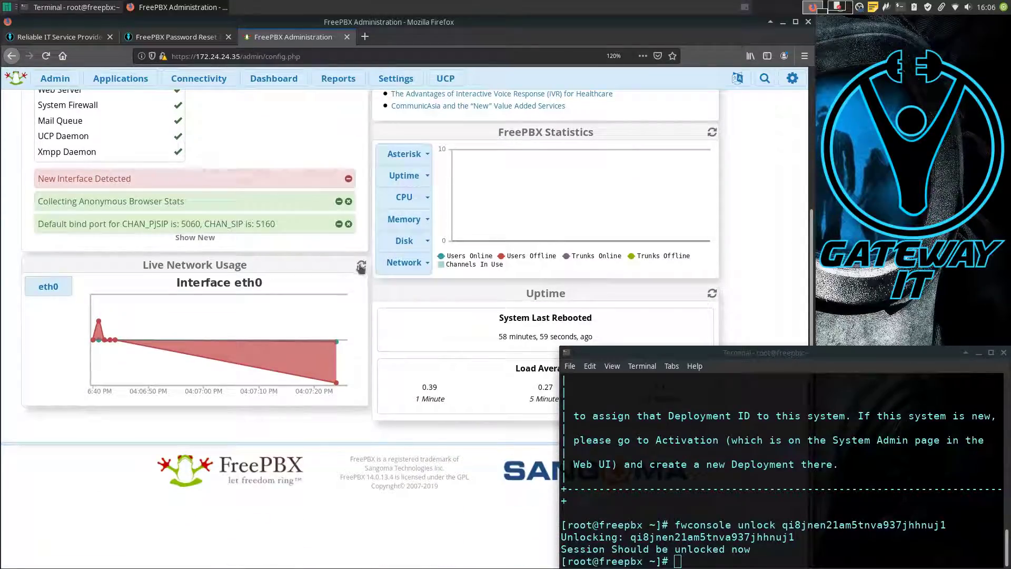
{"action": "scroll", "coordinate": [358, 264], "scroll_direction": "up", "scroll_amount": 3}
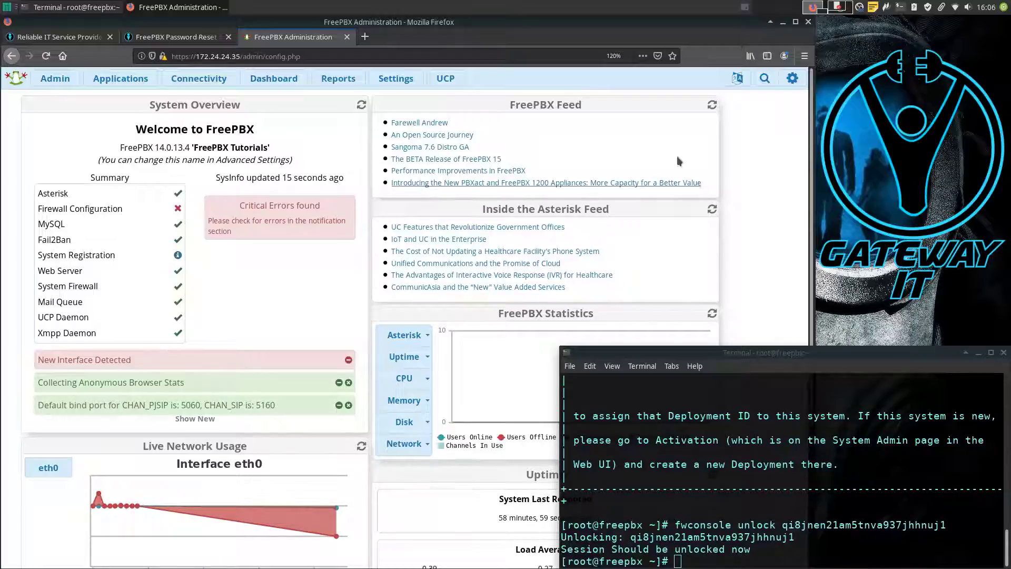
{"action": "left_click", "coordinate": [792, 79]}
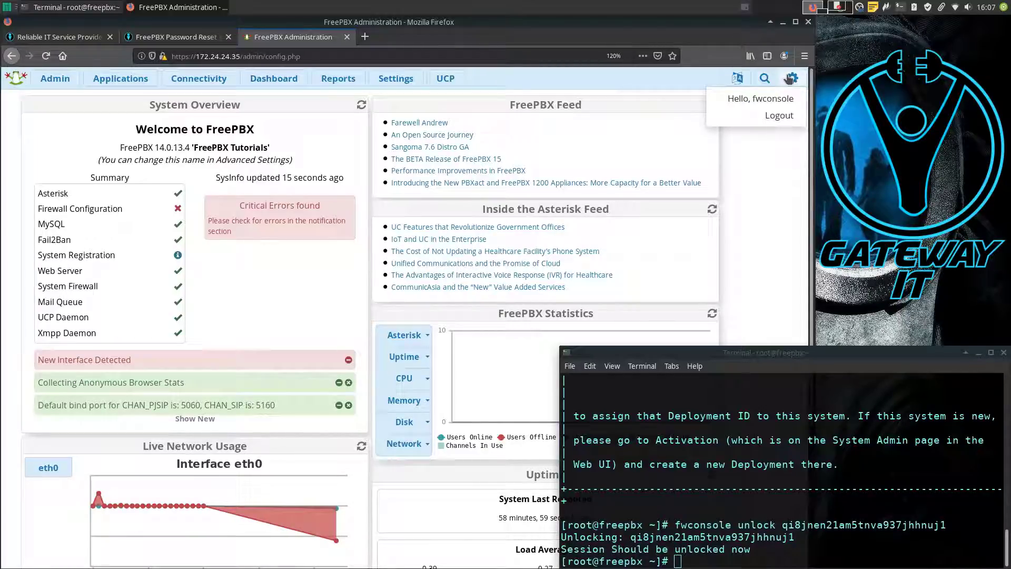
{"action": "mouse_move", "coordinate": [64, 80]}
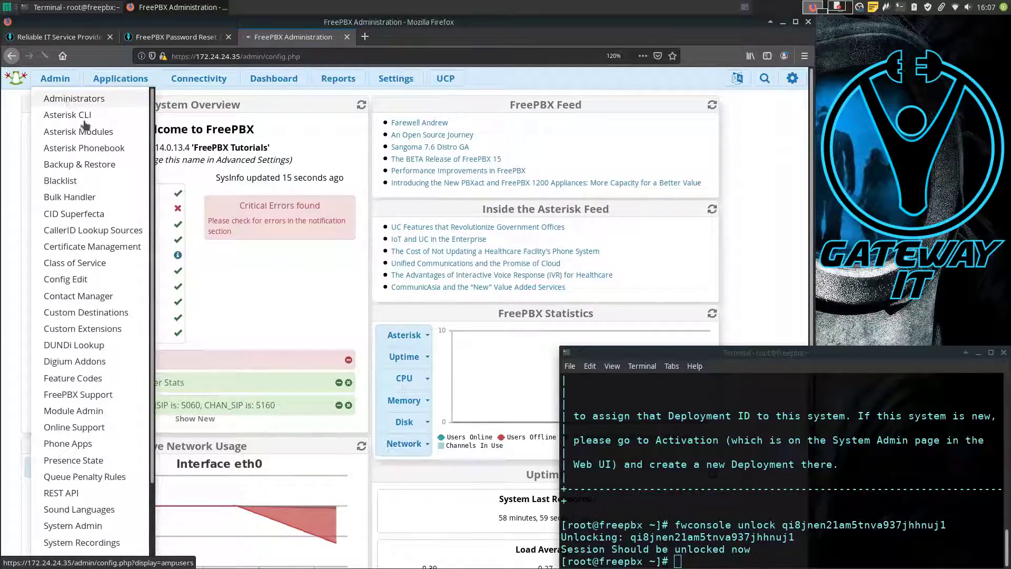
Step: Open the administrator asdf for editing from the Administrators list
{"action": "left_click", "coordinate": [69, 100]}
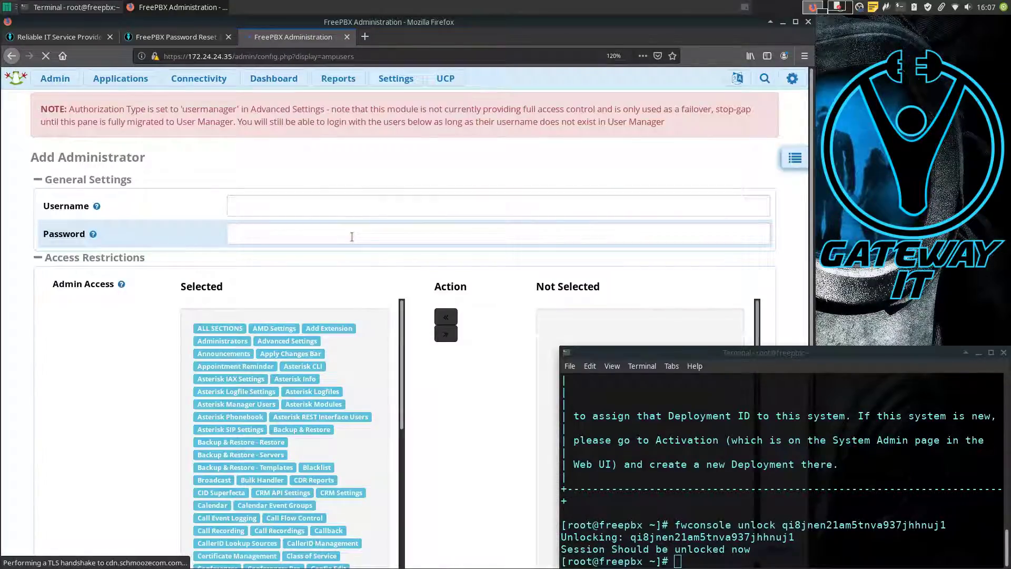
{"action": "left_click", "coordinate": [795, 161]}
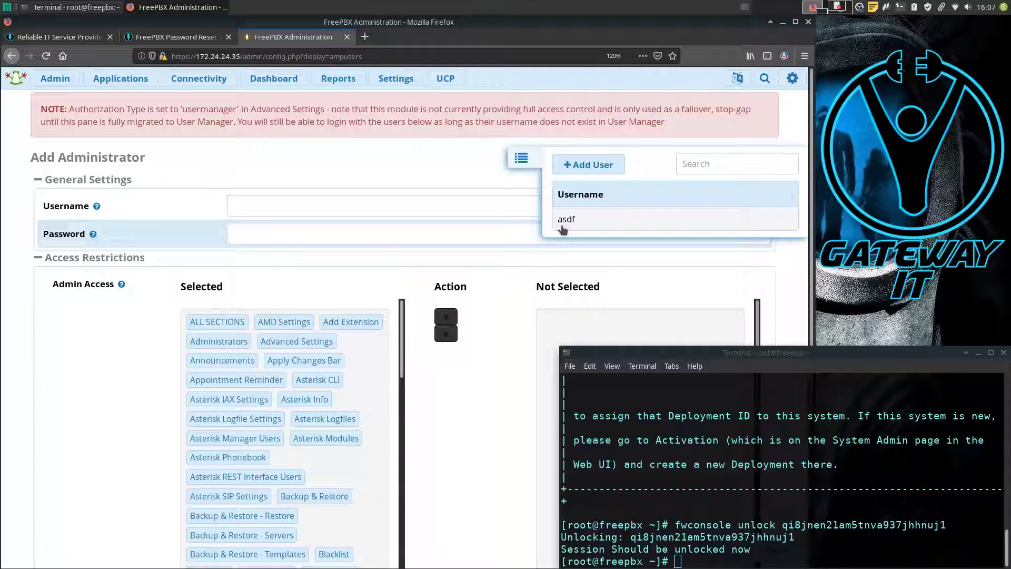
{"action": "left_click", "coordinate": [621, 221]}
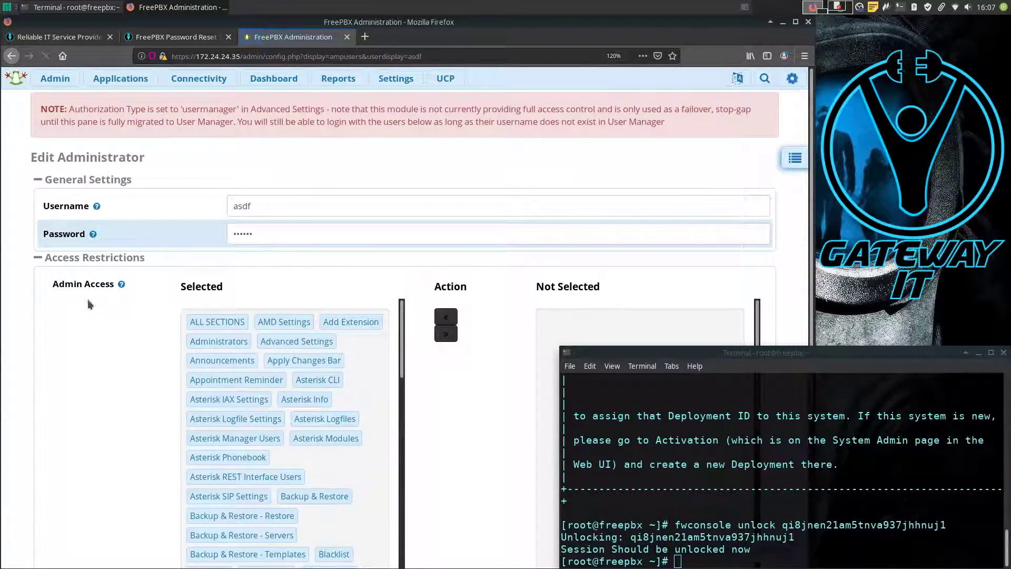
Step: Replace asdf's existing password with a new password and minimize the terminal
{"action": "left_click", "coordinate": [273, 233]}
{"action": "key", "text": "ctrl+a"}
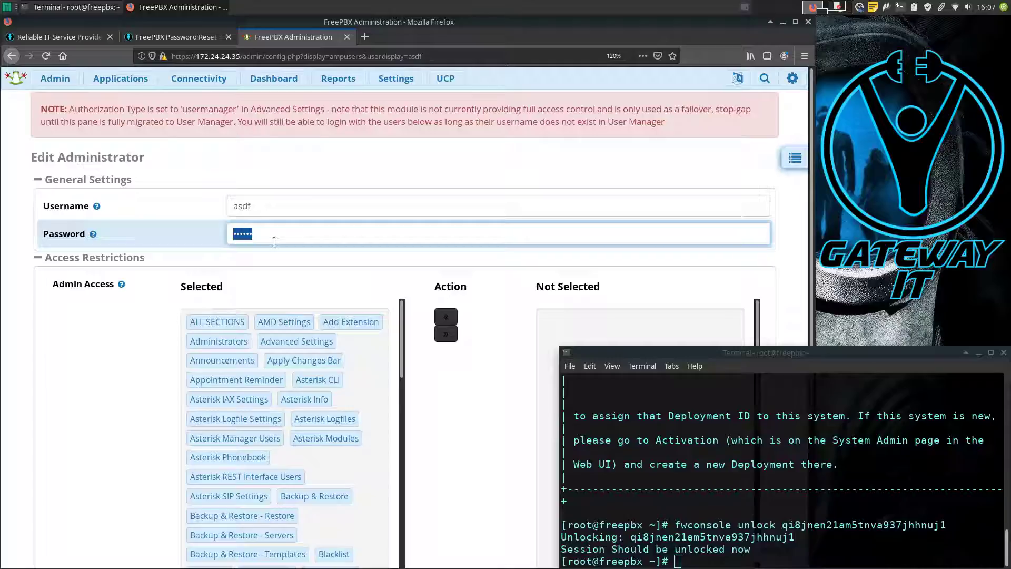
{"action": "type", "text": "asdfasdf"}
{"action": "scroll", "coordinate": [153, 266], "scroll_direction": "down", "scroll_amount": 4}
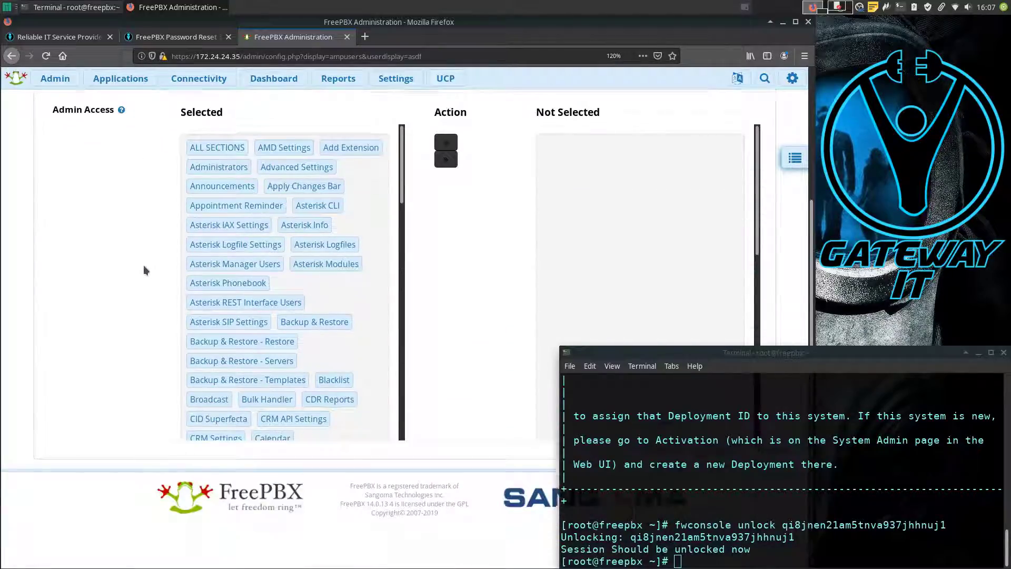
{"action": "left_click", "coordinate": [978, 353]}
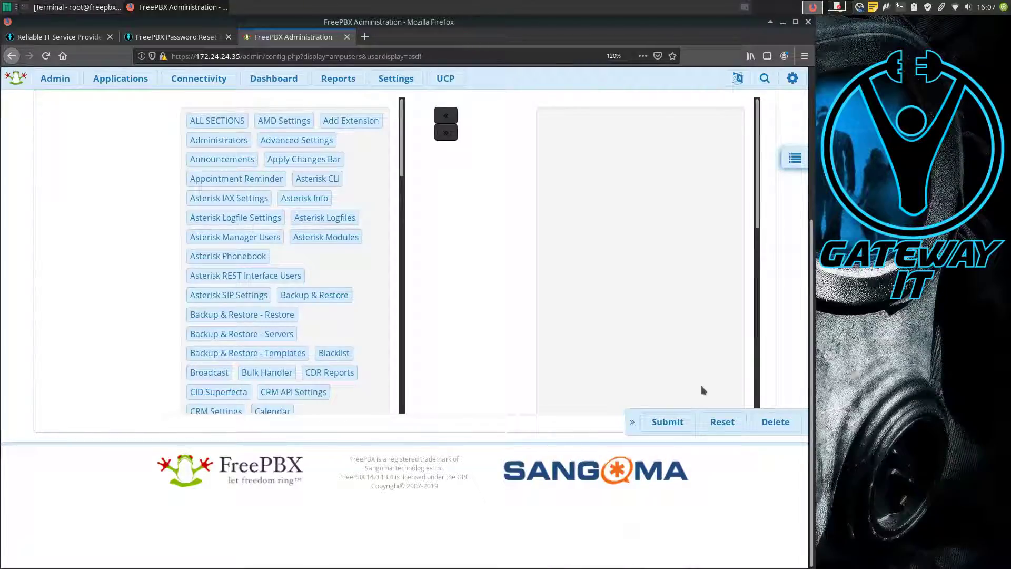
Step: Submit asdf's new password and apply the configuration changes
{"action": "left_click", "coordinate": [662, 421]}
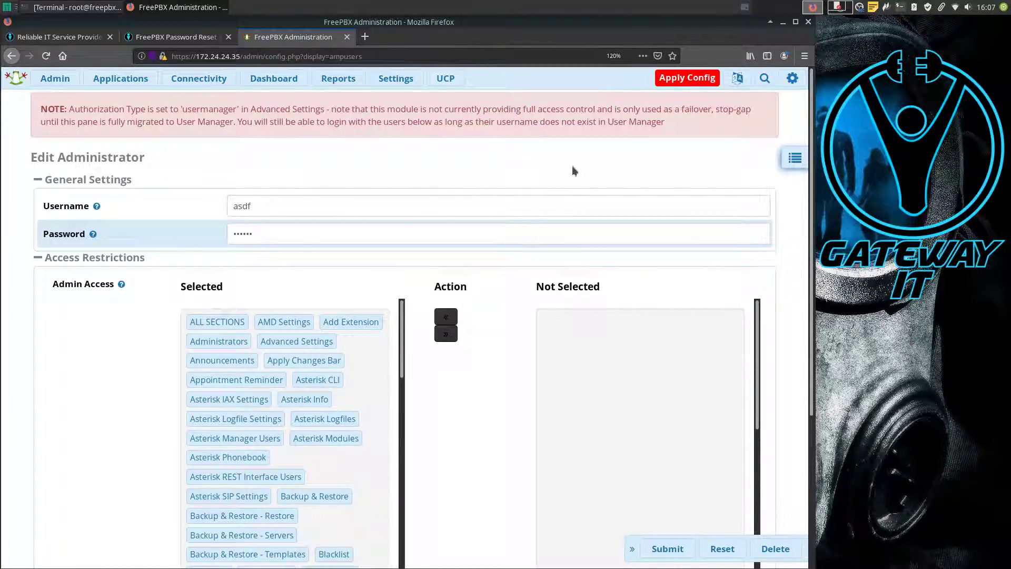
{"action": "left_click", "coordinate": [685, 80]}
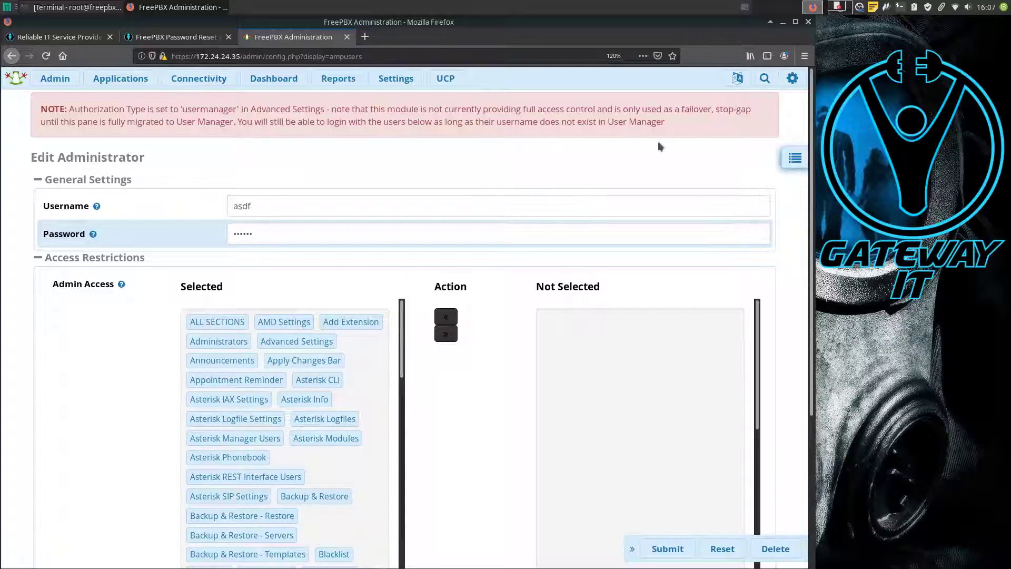
{"action": "left_click", "coordinate": [793, 79]}
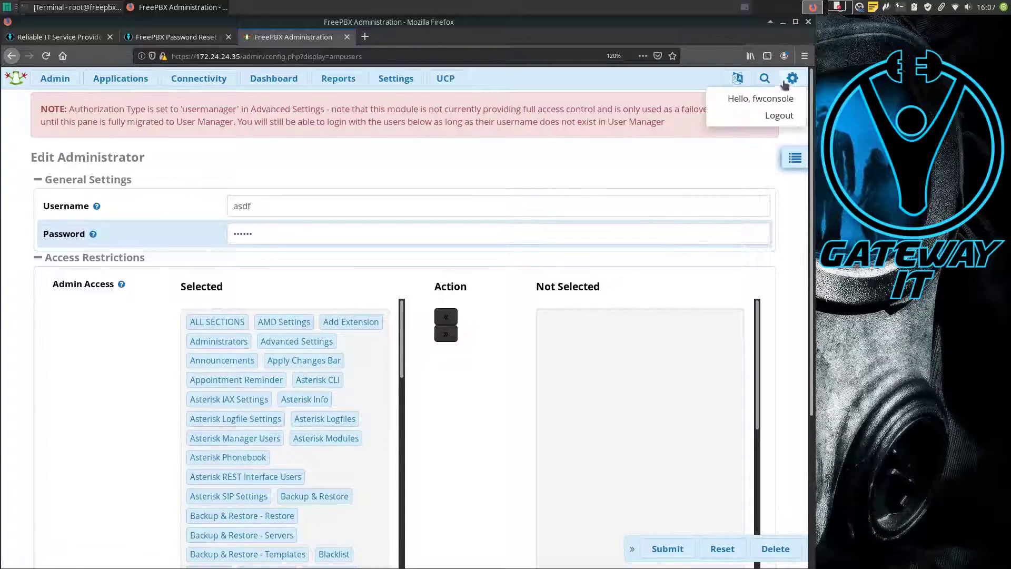
Step: Log out, then sign back in to FreePBX Administration as asdf with the new password
{"action": "left_click", "coordinate": [779, 116]}
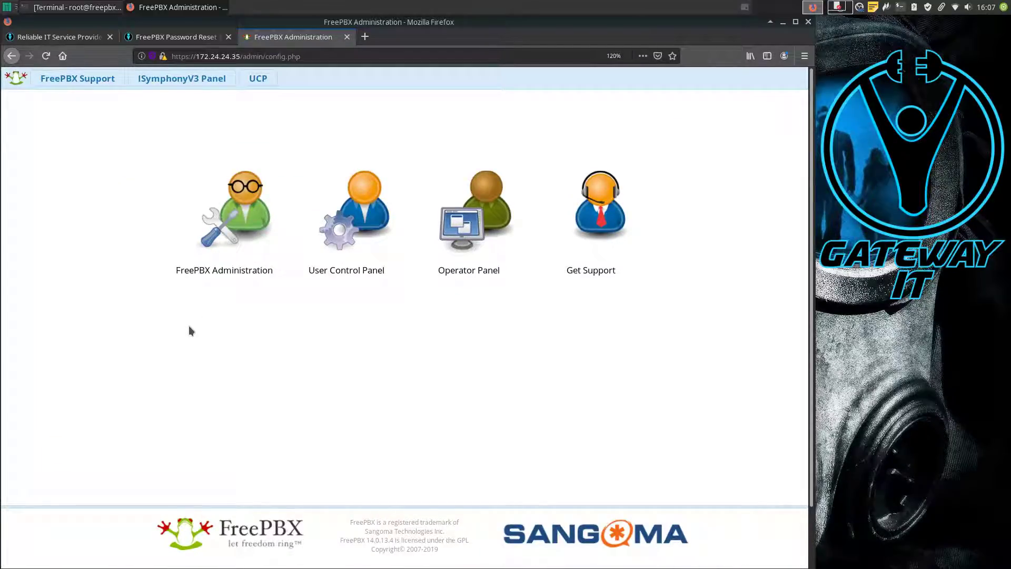
{"action": "left_click", "coordinate": [244, 234]}
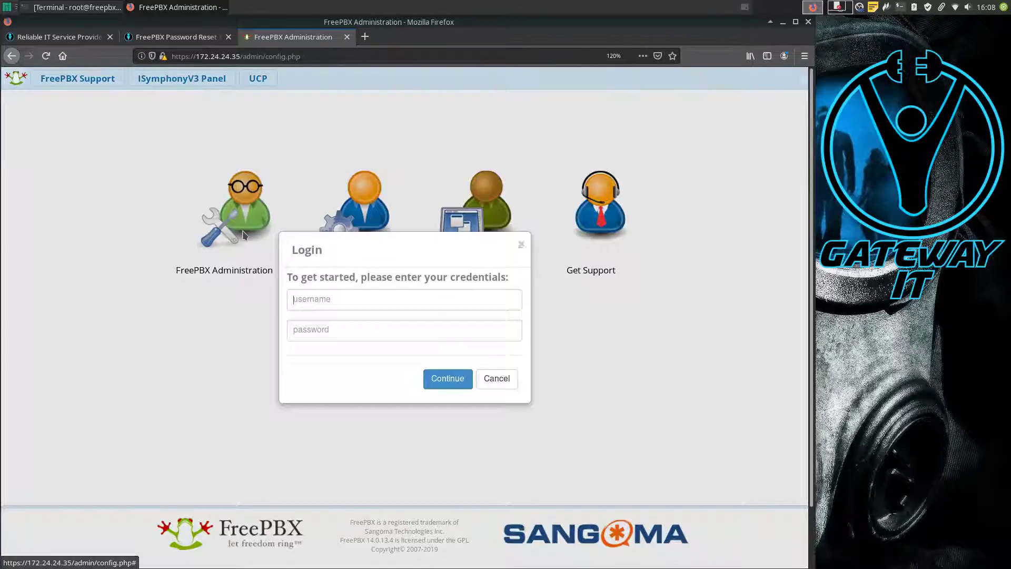
{"action": "type", "text": "asdf"}
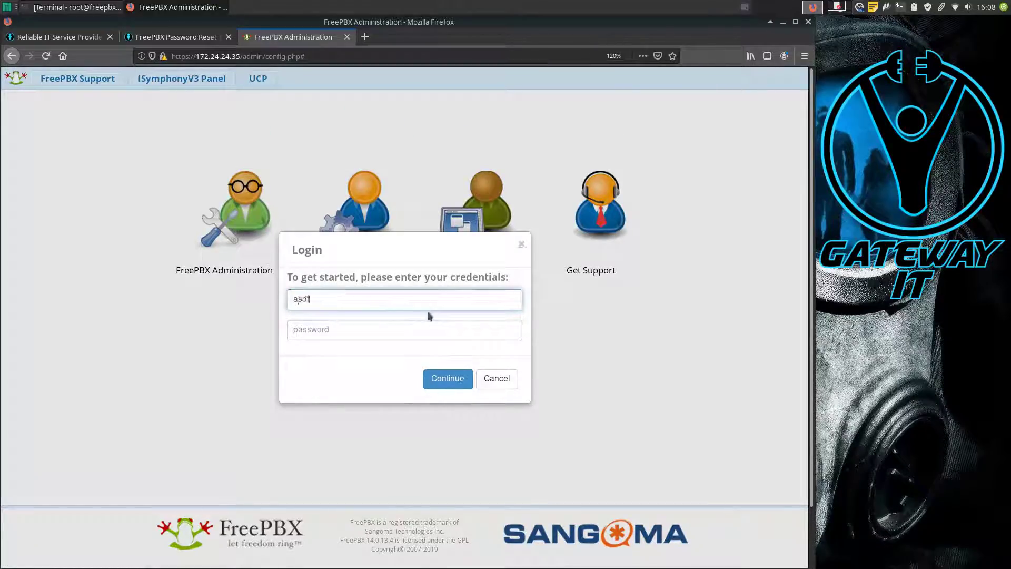
{"action": "left_click", "coordinate": [402, 329]}
{"action": "type", "text": "********"}
{"action": "left_click", "coordinate": [456, 387]}
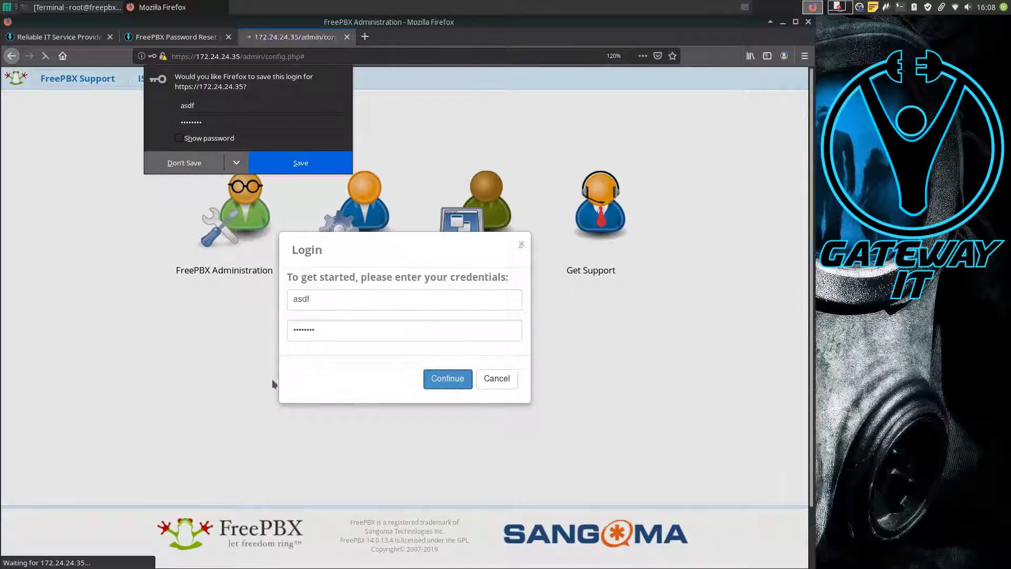